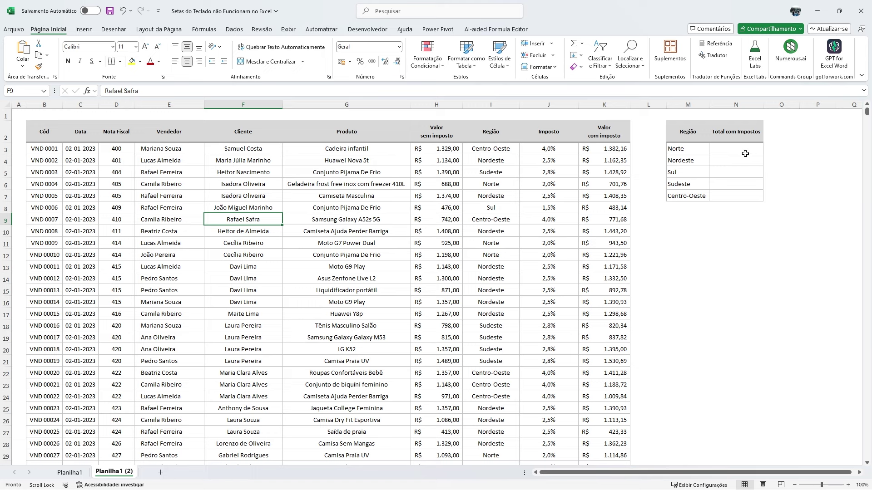
Select cell F14 in the Cliente column and test vertical arrow-key navigation down and back up the sales table
{"action": "left_click", "coordinate": [726, 148]}
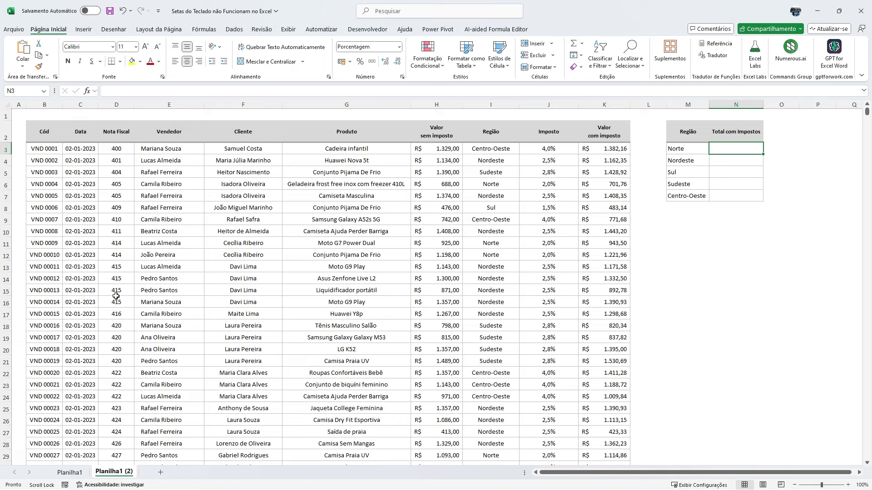
{"action": "left_click", "coordinate": [235, 282]}
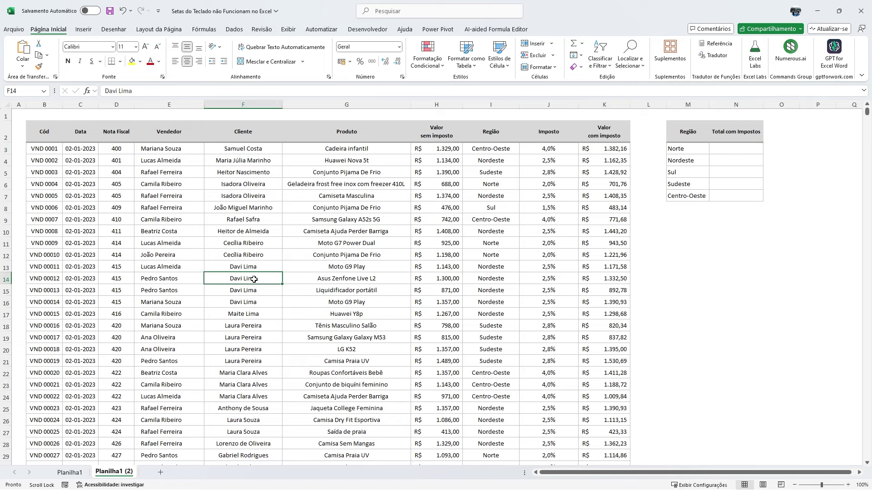
{"action": "mouse_move", "coordinate": [263, 262]}
{"action": "left_mouse_down"}
{"action": "mouse_move", "coordinate": [207, 295]}
{"action": "mouse_move", "coordinate": [275, 264]}
{"action": "mouse_move", "coordinate": [238, 271]}
{"action": "mouse_move", "coordinate": [245, 150]}
{"action": "mouse_move", "coordinate": [237, 120]}
{"action": "mouse_move", "coordinate": [254, 119]}
{"action": "left_mouse_up"}
{"action": "key", "text": "Escape"}
{"action": "scroll", "coordinate": [265, 268], "scroll_direction": "down", "scroll_amount": 3}
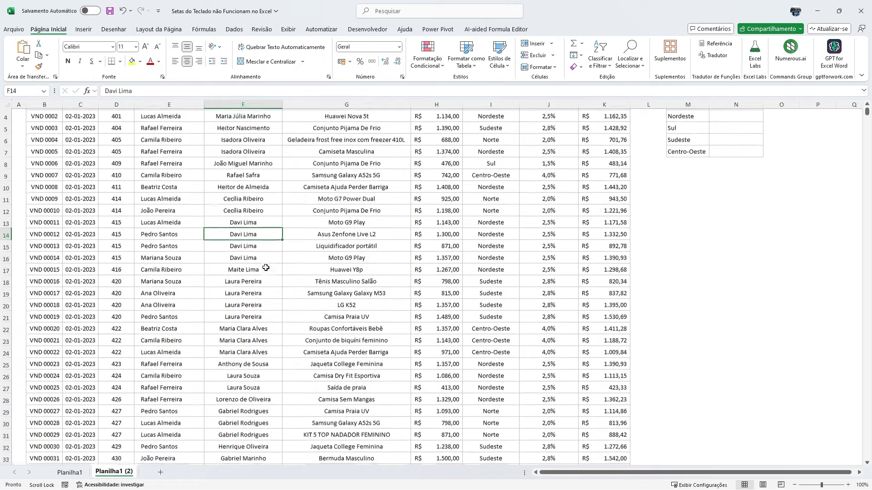
{"action": "key", "text": "Down"}
{"action": "key", "text": "Down"}
{"action": "key", "text": "Down"}
{"action": "key", "text": "Down"}
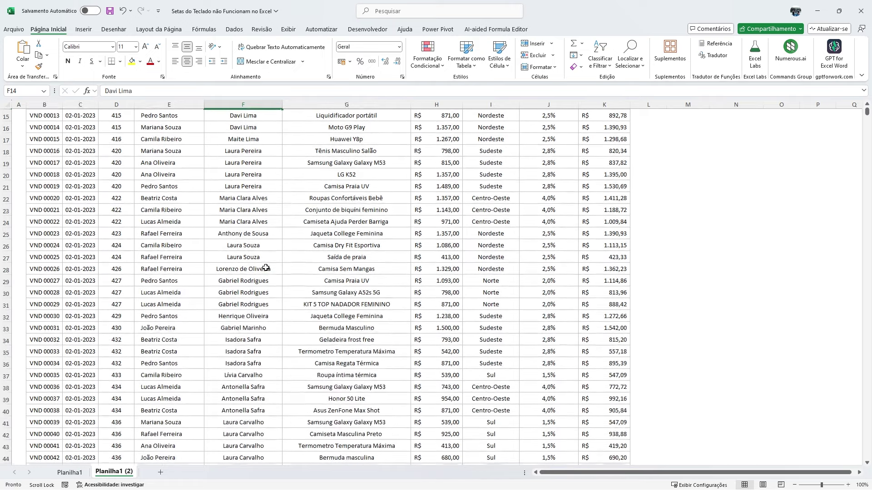
{"action": "key", "text": "Up"}
{"action": "key", "text": "Up"}
{"action": "key", "text": "Up"}
{"action": "scroll", "coordinate": [266, 267], "scroll_direction": "up", "scroll_amount": 4}
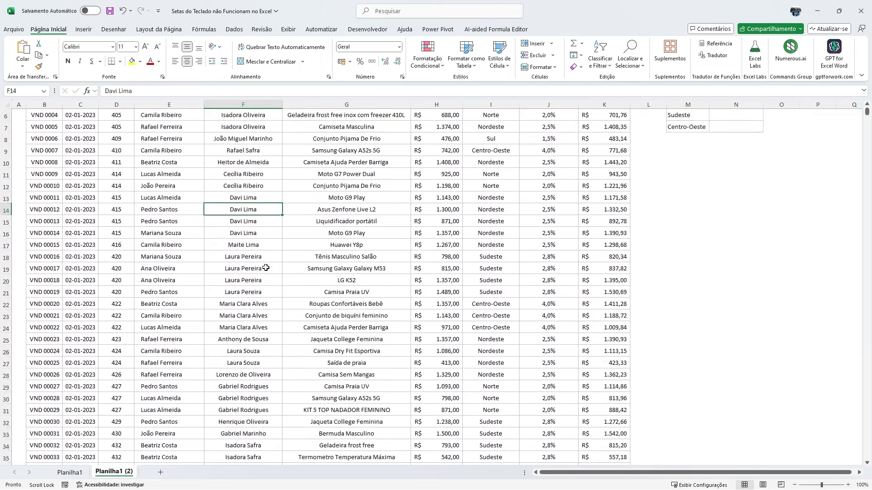
Test horizontal arrow-key navigation from cell F14 across the sales table and back to its first columns
{"action": "key", "text": "Right"}
{"action": "key", "text": "Right"}
{"action": "key", "text": "Right"}
{"action": "key", "text": "Right"}
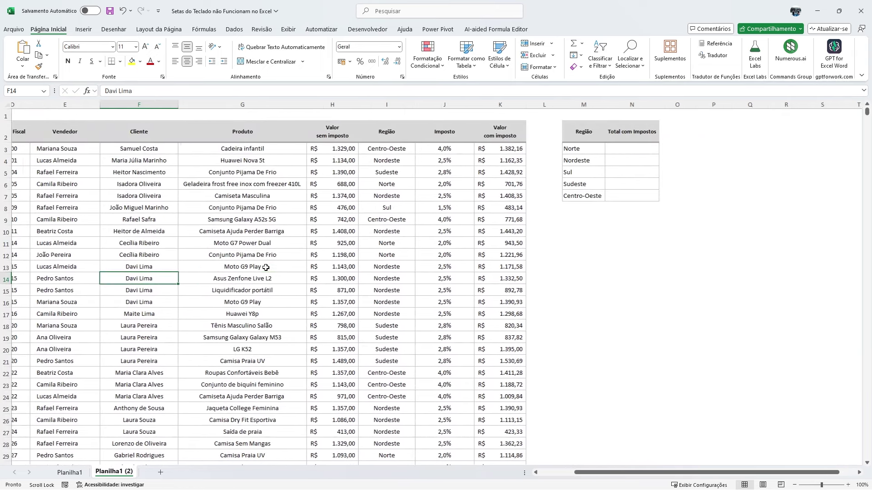
{"action": "key", "text": "Left"}
{"action": "key", "text": "Left"}
{"action": "key", "text": "Left"}
{"action": "key", "text": "Left"}
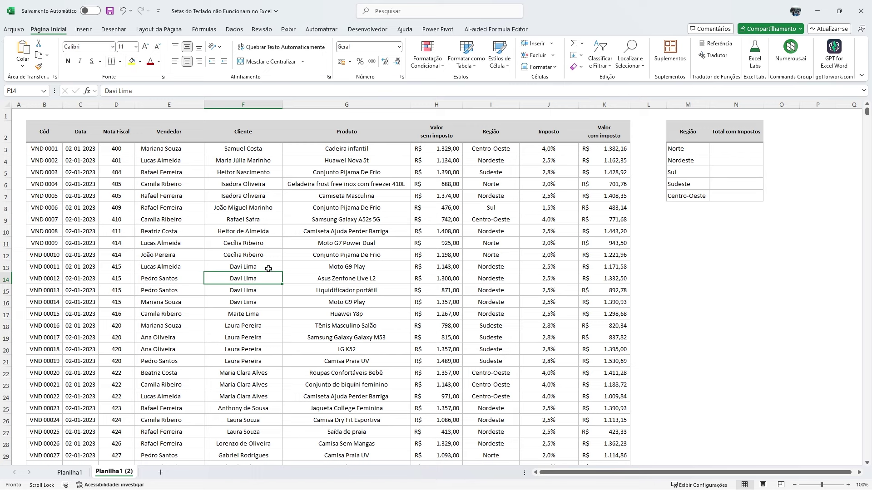
{"action": "key", "text": "super"}
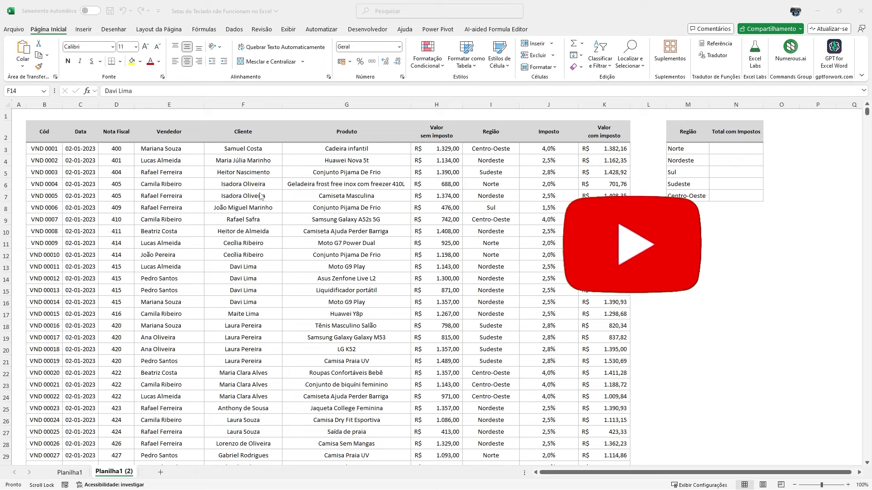
{"action": "left_click", "coordinate": [236, 255]}
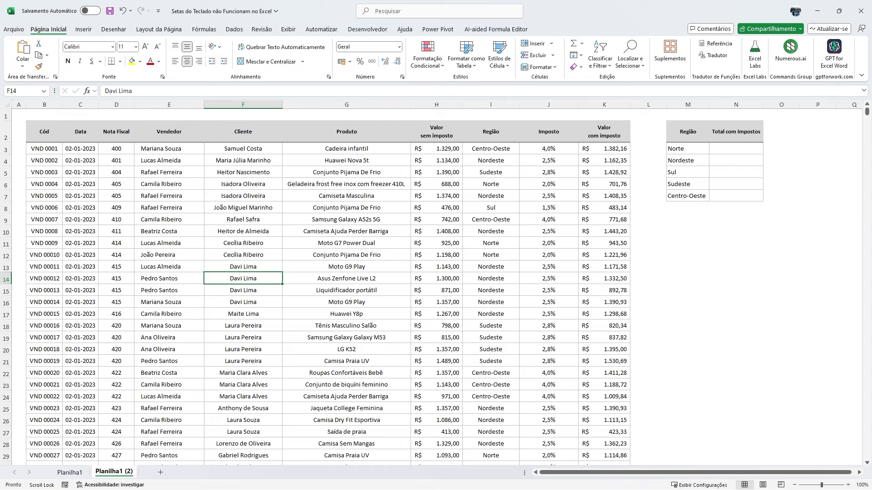
{"action": "left_click", "coordinate": [257, 236]}
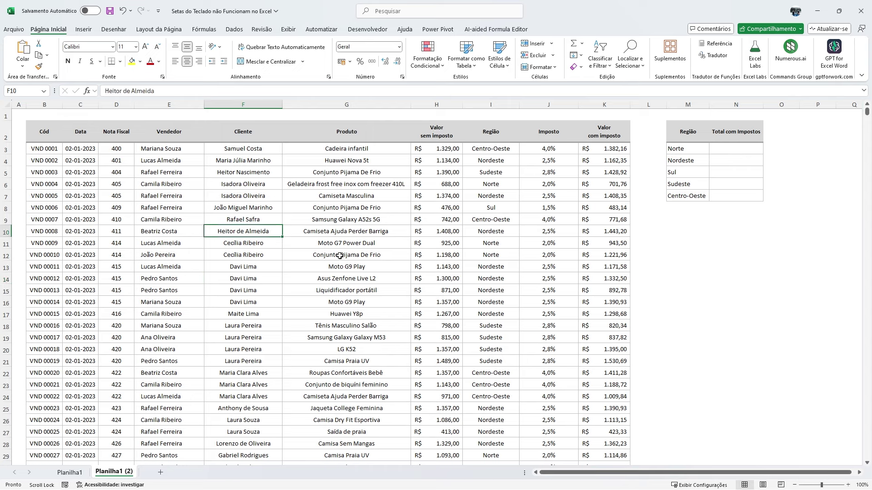
{"action": "left_click", "coordinate": [340, 244]}
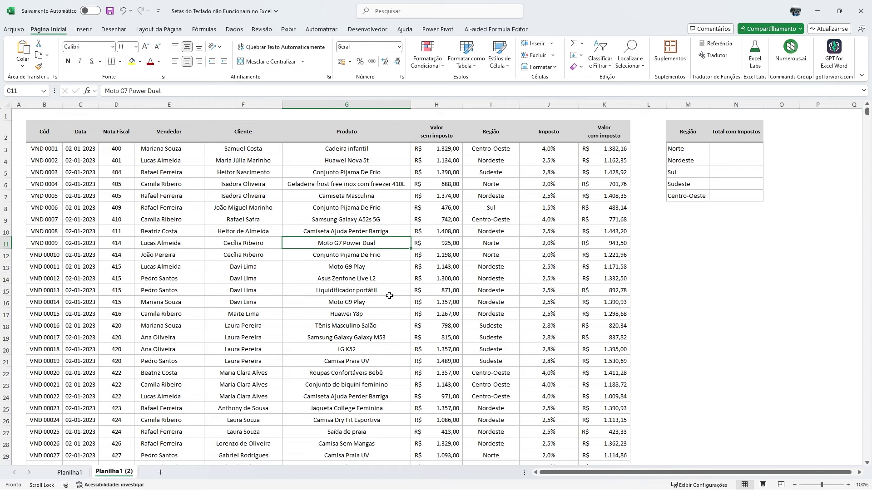
{"action": "left_click", "coordinate": [324, 301]}
{"action": "left_click", "coordinate": [337, 275]}
{"action": "left_click", "coordinate": [337, 257]}
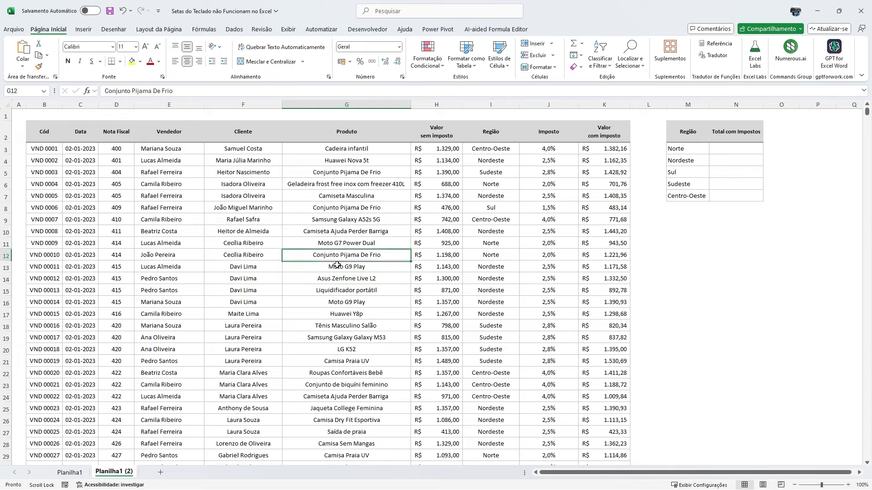
Select cell G13 in the Produto column, test arrow-key navigation in both directions, and bring the view back to column A
{"action": "left_click", "coordinate": [336, 267]}
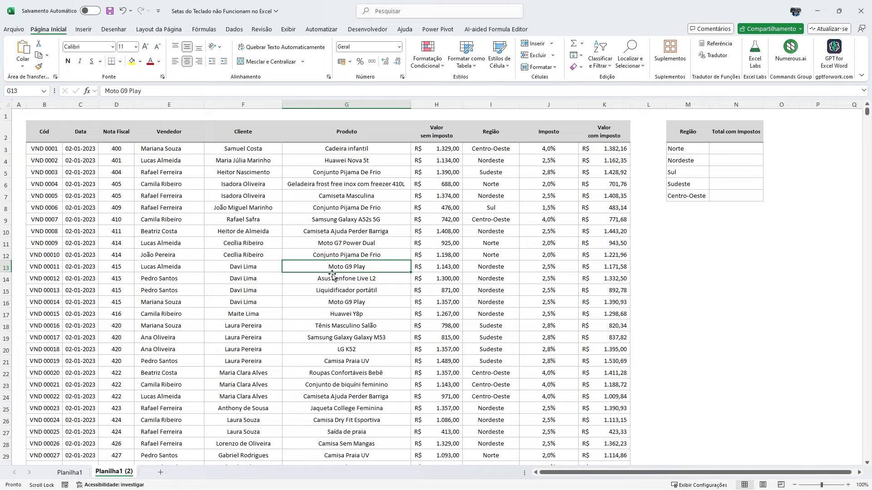
{"action": "key", "text": "Down"}
{"action": "key", "text": "Down"}
{"action": "key", "text": "Right"}
{"action": "key", "text": "Right"}
{"action": "key", "text": "Right"}
{"action": "key", "text": "Right"}
{"action": "key", "text": "Right"}
{"action": "key", "text": "Right"}
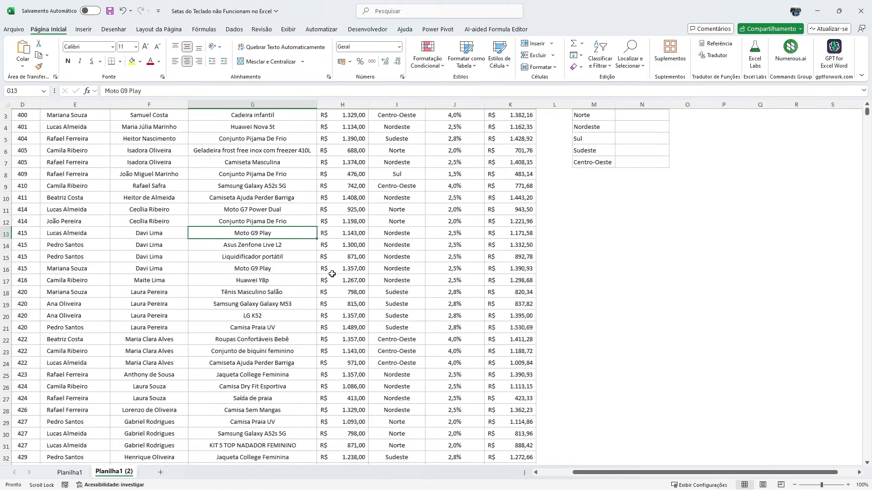
{"action": "key", "text": "Up"}
{"action": "key", "text": "Up"}
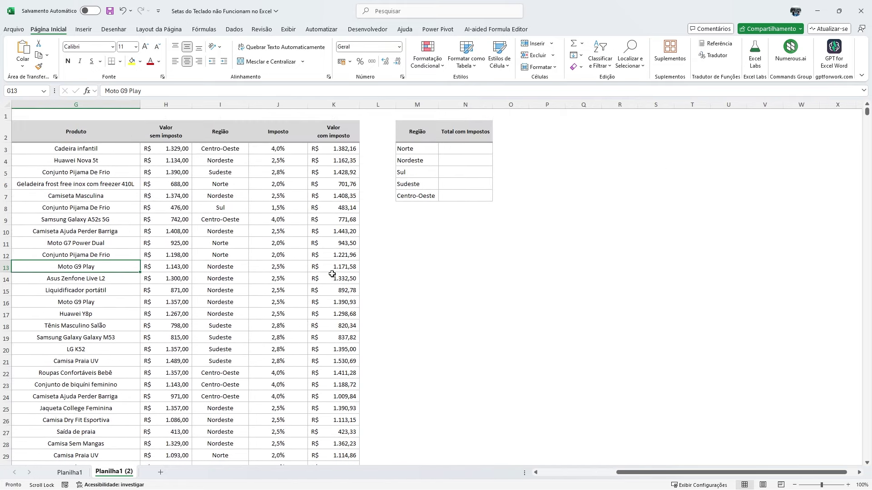
{"action": "left_click", "coordinate": [551, 473]}
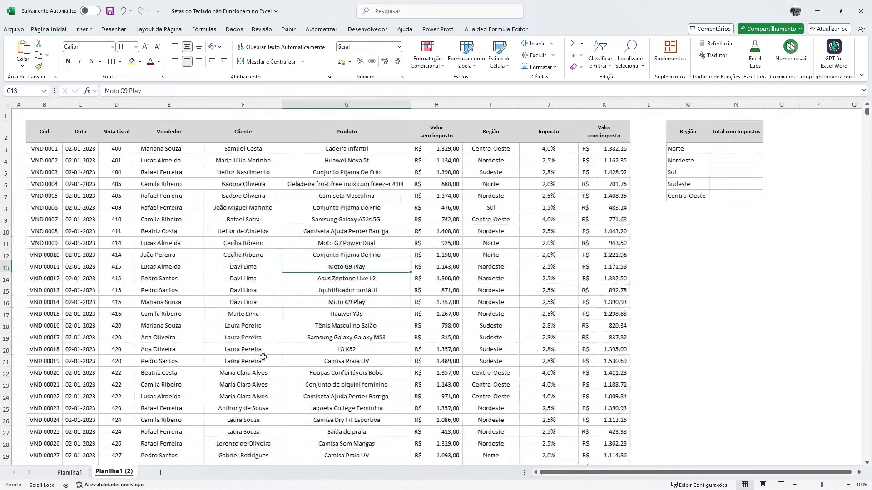
Select product cell G37 and look through the sales rows above and below it
{"action": "scroll", "coordinate": [331, 341], "scroll_direction": "down", "scroll_amount": 3}
{"action": "scroll", "coordinate": [330, 341], "scroll_direction": "down", "scroll_amount": 2}
{"action": "left_click", "coordinate": [331, 374]}
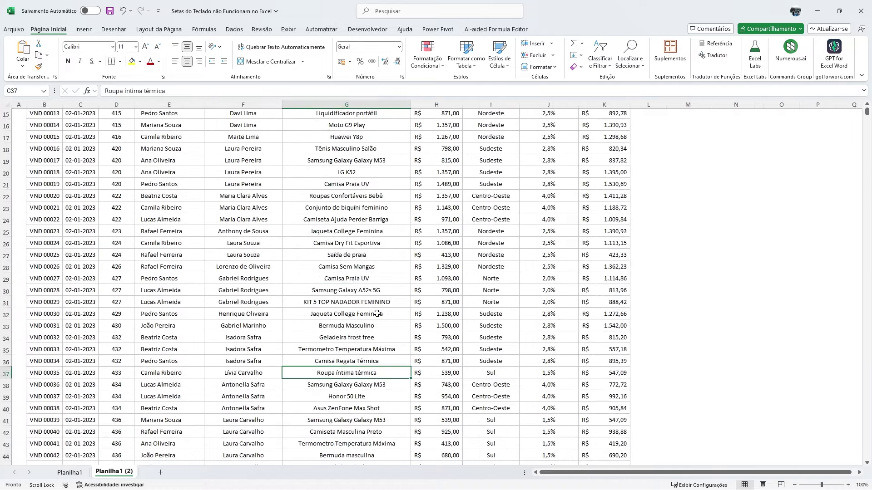
{"action": "scroll", "coordinate": [377, 314], "scroll_direction": "up", "scroll_amount": 5}
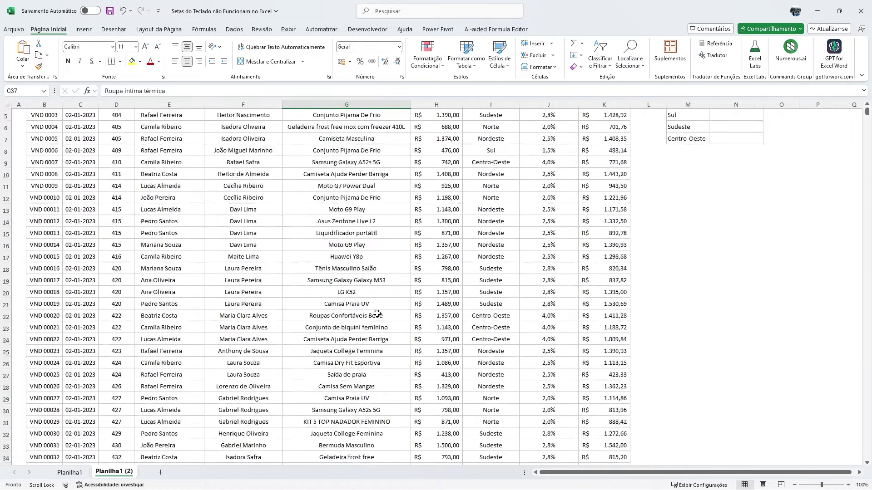
{"action": "scroll", "coordinate": [376, 313], "scroll_direction": "down", "scroll_amount": 8}
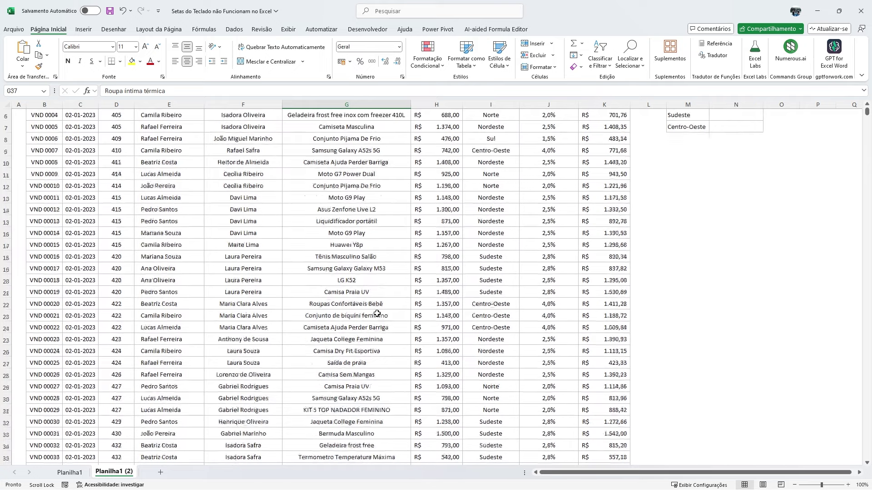
{"action": "scroll", "coordinate": [377, 314], "scroll_direction": "down", "scroll_amount": 5}
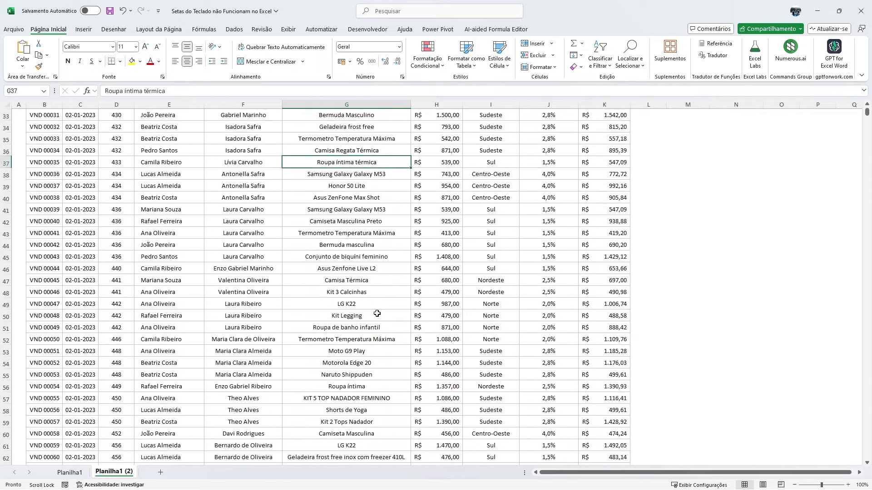
{"action": "scroll", "coordinate": [377, 314], "scroll_direction": "down", "scroll_amount": 1}
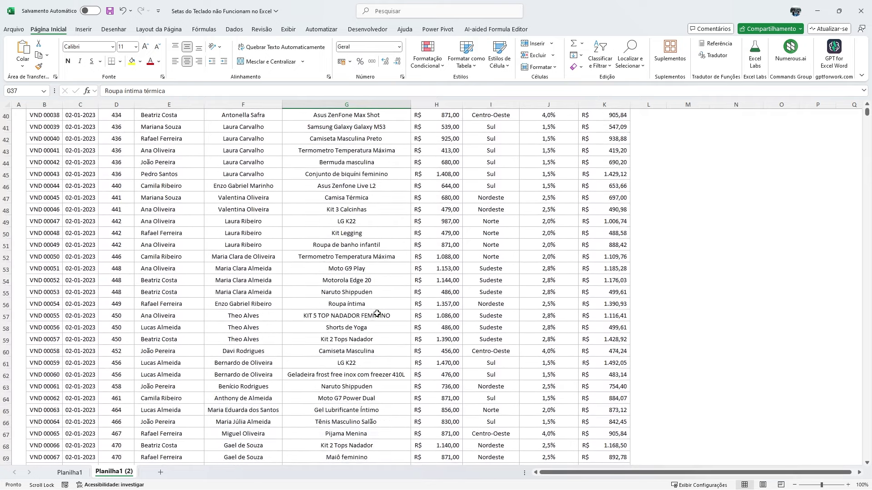
{"action": "scroll", "coordinate": [377, 313], "scroll_direction": "up", "scroll_amount": 2}
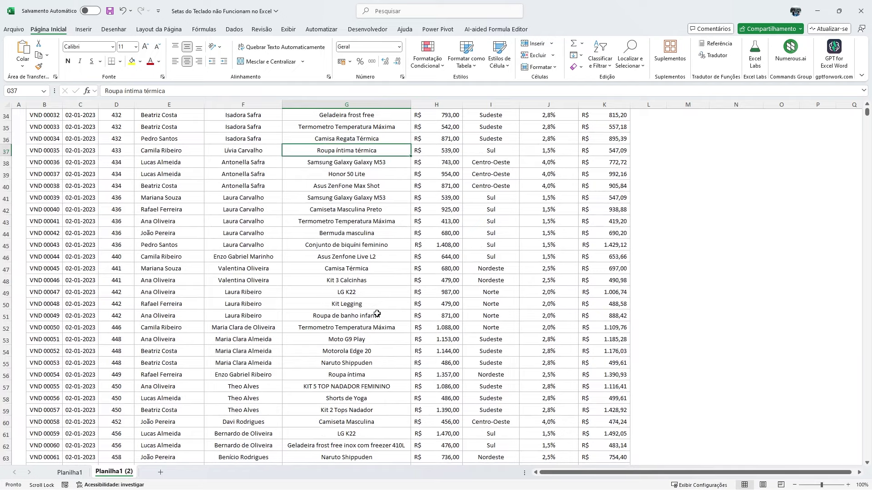
Test horizontal arrow-key navigation from cell G37 well past the last data column and back to column A
{"action": "key", "text": "Right"}
{"action": "key", "text": "Right"}
{"action": "key", "text": "Right"}
{"action": "key", "text": "Right"}
{"action": "key", "text": "Right"}
{"action": "key", "text": "Right"}
{"action": "key", "text": "Right"}
{"action": "key", "text": "Right"}
{"action": "key", "text": "Right"}
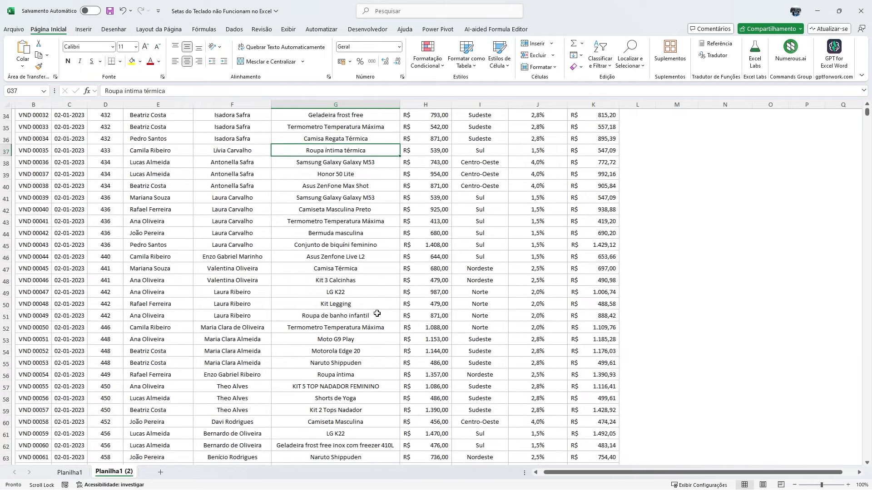
{"action": "key", "text": "Right"}
{"action": "key", "text": "Right"}
{"action": "key", "text": "Right"}
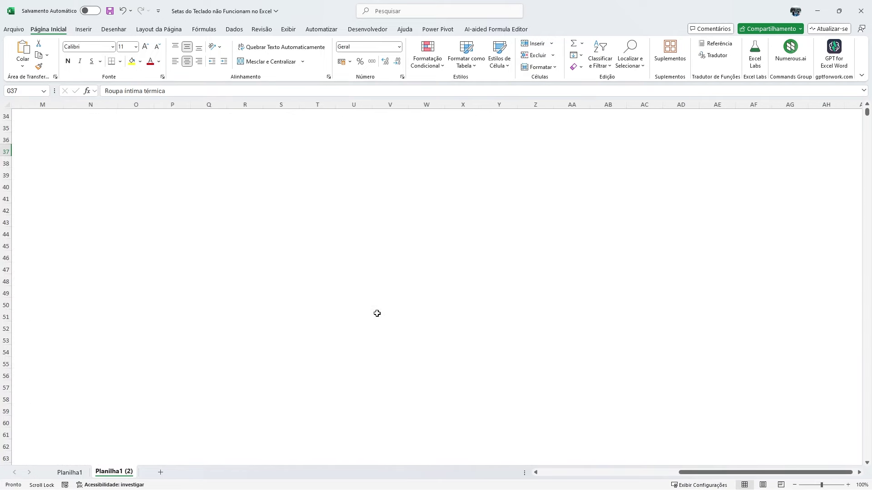
{"action": "key", "text": "Left"}
{"action": "key", "text": "Left"}
{"action": "key", "text": "Left"}
{"action": "key", "text": "Left"}
{"action": "key", "text": "Left"}
{"action": "key", "text": "Left"}
{"action": "key", "text": "Left"}
{"action": "key", "text": "Left"}
{"action": "key", "text": "Left"}
{"action": "key", "text": "Left"}
{"action": "key", "text": "Left"}
{"action": "key", "text": "Left"}
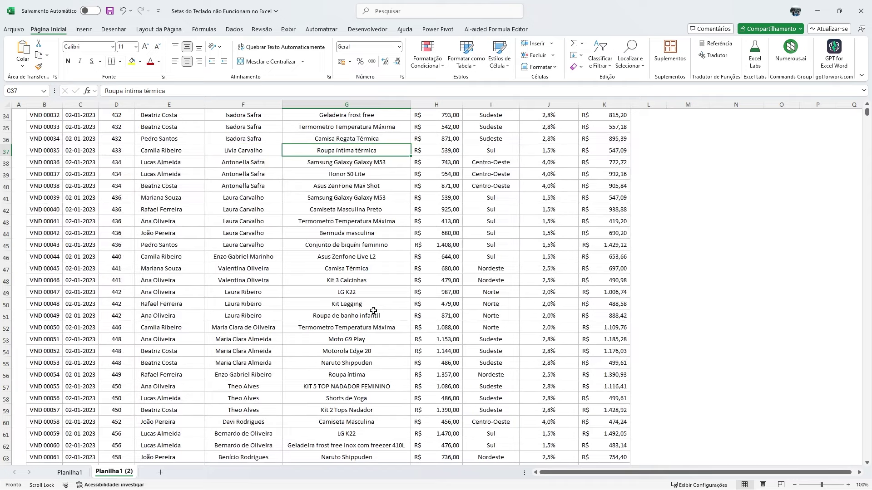
Return to the start of the sales table and select cell G7 in the Produto column
{"action": "scroll", "coordinate": [377, 314], "scroll_direction": "up", "scroll_amount": 11}
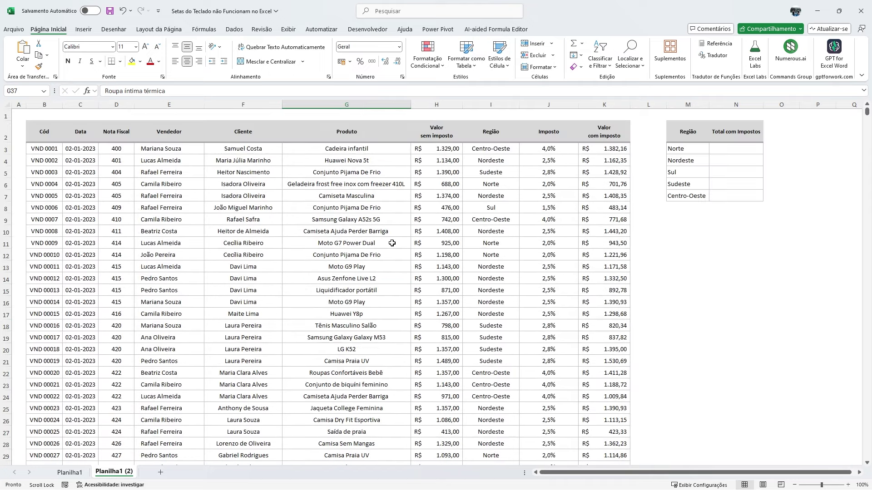
{"action": "scroll", "coordinate": [363, 205], "scroll_direction": "down", "scroll_amount": 1}
{"action": "scroll", "coordinate": [341, 181], "scroll_direction": "up", "scroll_amount": 1}
{"action": "left_click", "coordinate": [340, 196]}
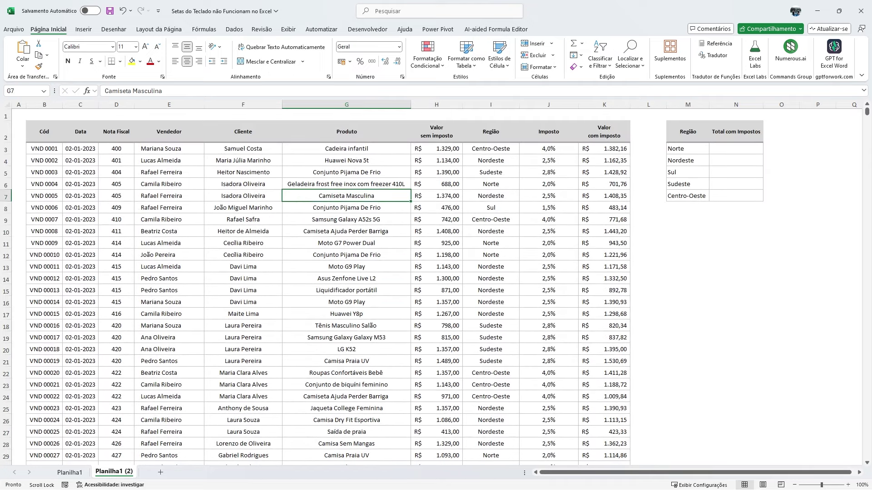
Check the status bar for the Scroll Lock indicator, with a cell of the sales table selected
{"action": "mouse_move", "coordinate": [65, 348]}
{"action": "left_mouse_down"}
{"action": "mouse_move", "coordinate": [54, 460]}
{"action": "mouse_move", "coordinate": [28, 482]}
{"action": "mouse_move", "coordinate": [53, 475]}
{"action": "mouse_move", "coordinate": [68, 489]}
{"action": "left_mouse_up"}
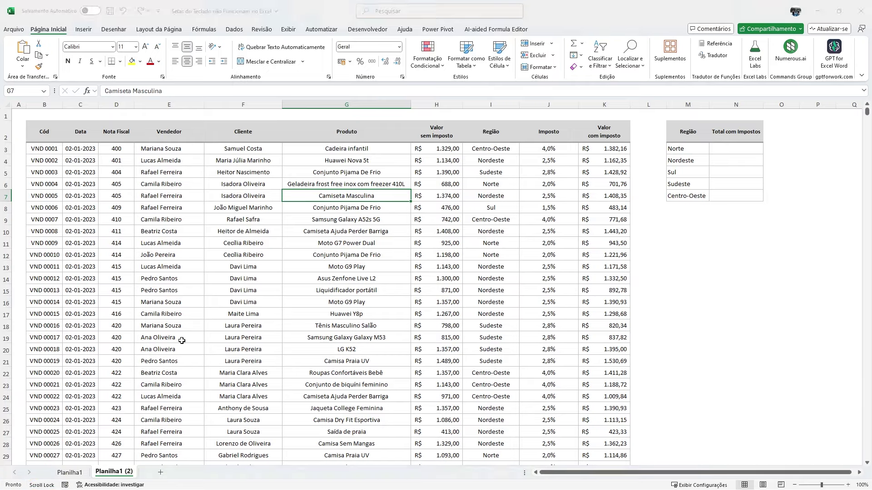
{"action": "left_click", "coordinate": [182, 341]}
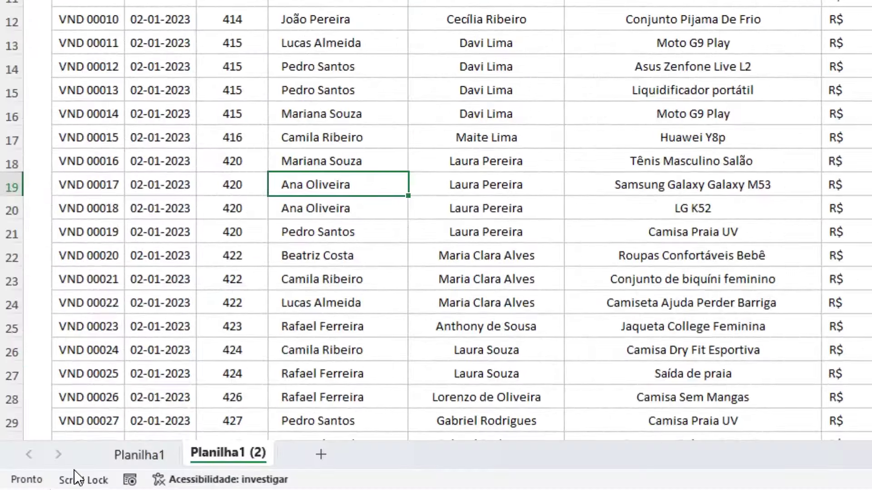
{"action": "mouse_move", "coordinate": [83, 483]}
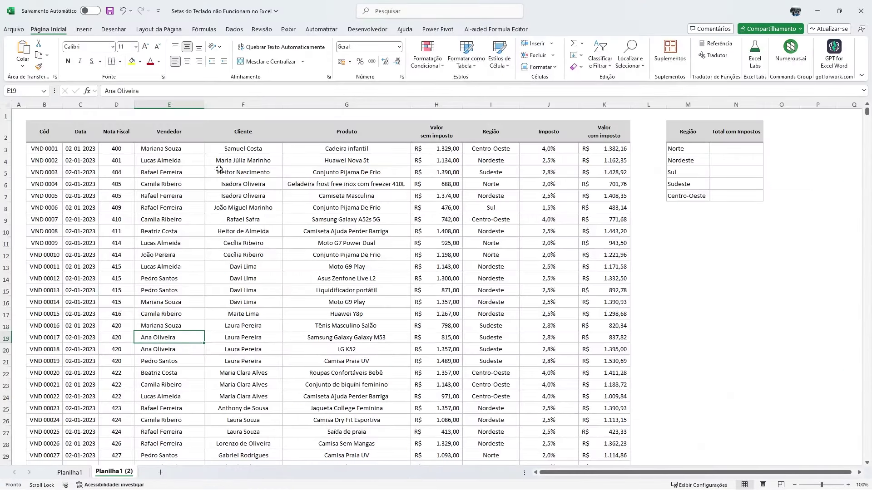
{"action": "left_click", "coordinate": [219, 139]}
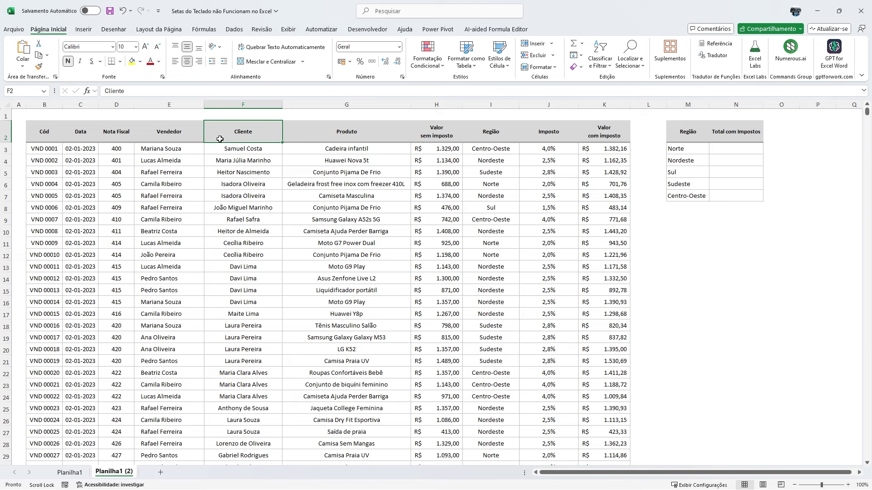
Select cell G11, open the Windows on-screen keyboard, and reposition it higher over the sales table
{"action": "key", "text": "super"}
{"action": "left_click", "coordinate": [336, 247]}
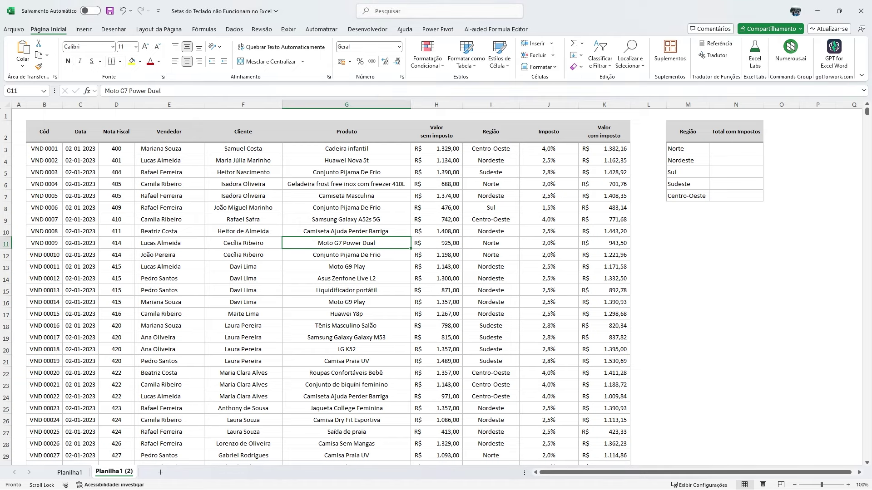
{"action": "key", "text": "super"}
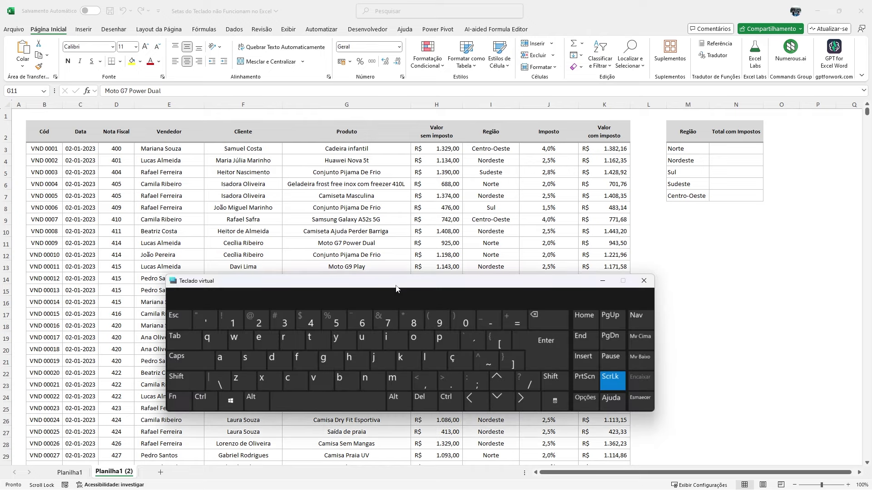
{"action": "left_click_drag", "start_coordinate": [396, 289], "coordinate": [385, 189]}
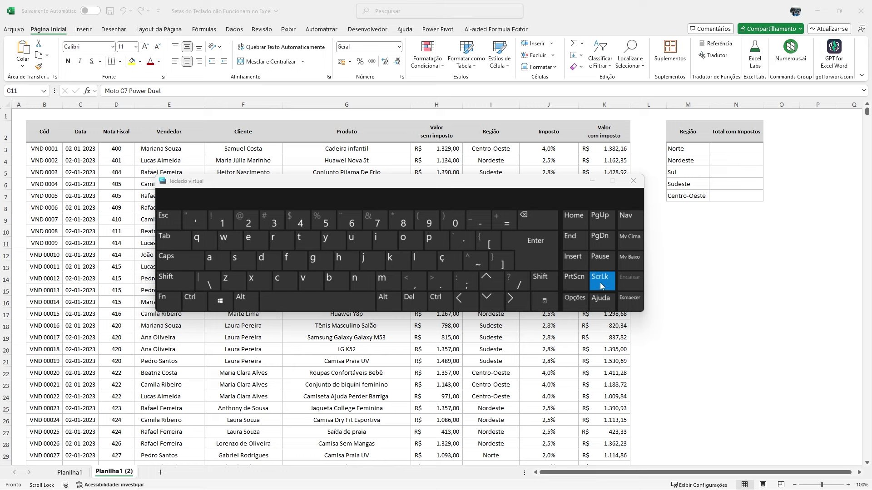
{"action": "key", "text": "ctrl"}
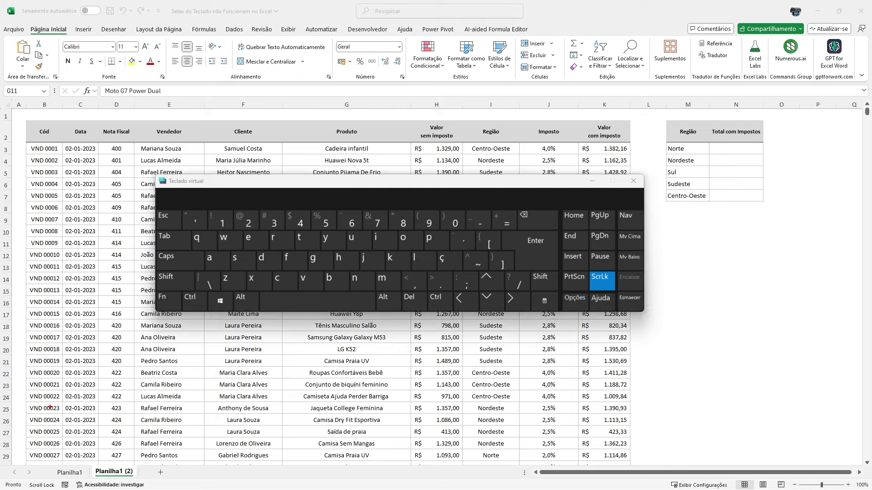
Turn off Scroll Lock with the on-screen keyboard, and close the on-screen keyboard
{"action": "mouse_move", "coordinate": [50, 407]}
{"action": "left_mouse_down"}
{"action": "mouse_move", "coordinate": [51, 470]}
{"action": "mouse_move", "coordinate": [31, 481]}
{"action": "mouse_move", "coordinate": [55, 468]}
{"action": "left_mouse_up"}
{"action": "key", "text": "Escape"}
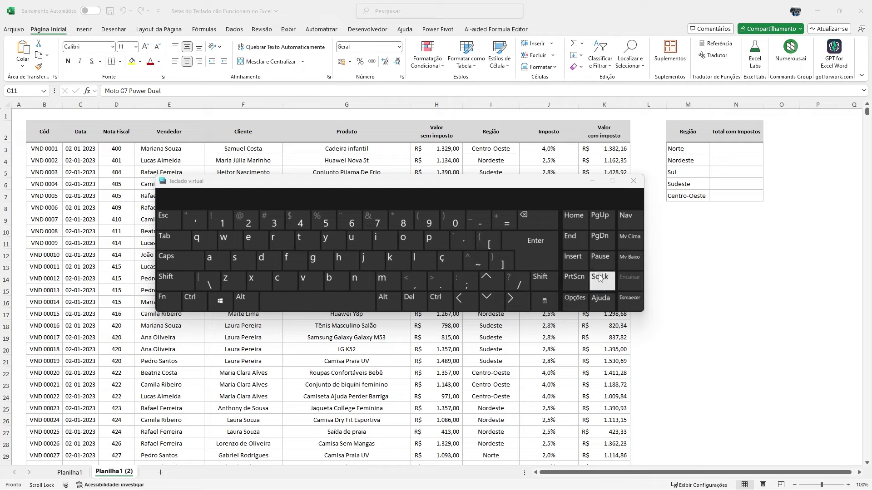
{"action": "left_click", "coordinate": [631, 183]}
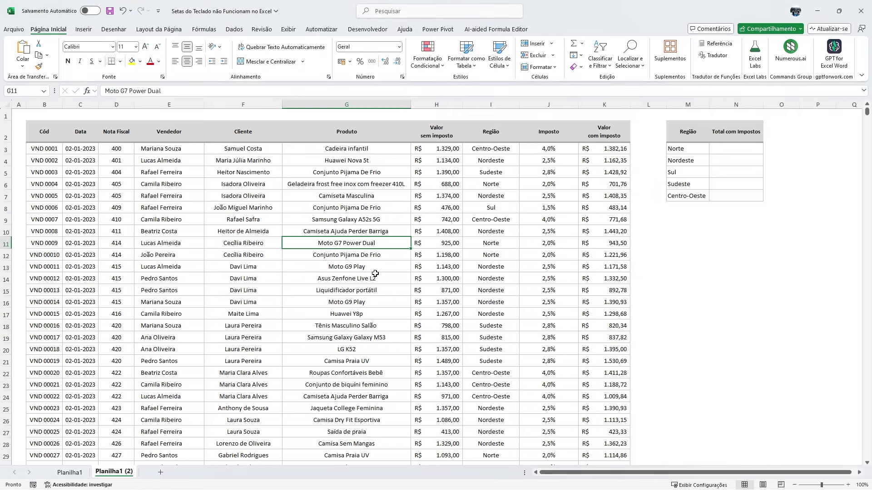
Test arrow-key navigation by moving the active cell from G11 across row 11 to column Z and up to Z1
{"action": "key", "text": "Right"}
{"action": "key", "text": "Right"}
{"action": "key", "text": "Right"}
{"action": "key", "text": "Right"}
{"action": "key", "text": "Right"}
{"action": "key", "text": "Right"}
{"action": "key", "text": "Right"}
{"action": "key", "text": "Right"}
{"action": "key", "text": "Right"}
{"action": "key", "text": "Right"}
{"action": "key", "text": "Right"}
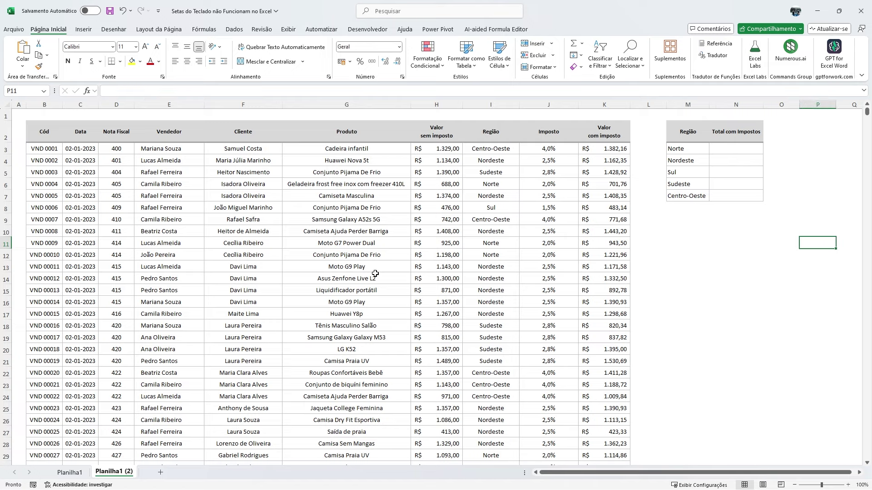
{"action": "key", "text": "Right"}
{"action": "key", "text": "Right"}
{"action": "key", "text": "Right"}
{"action": "key", "text": "Right"}
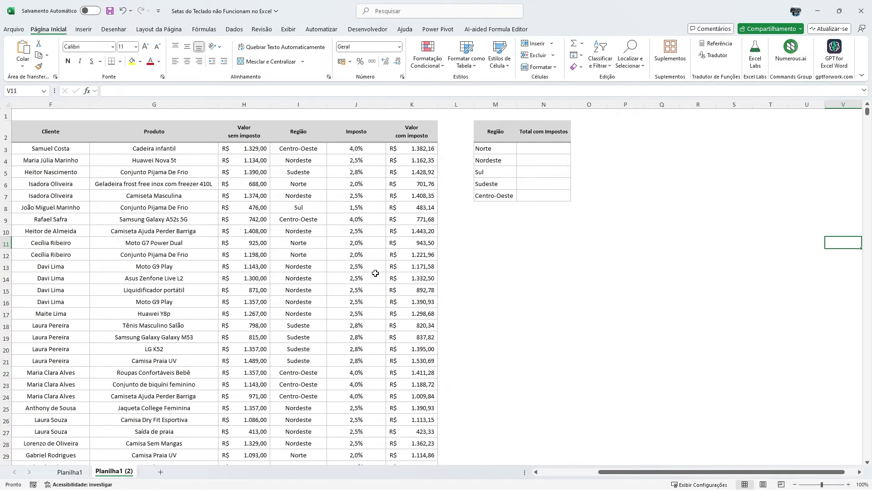
{"action": "key", "text": "Right"}
{"action": "key", "text": "Right"}
{"action": "key", "text": "Right"}
{"action": "key", "text": "Right"}
{"action": "key", "text": "Right"}
{"action": "key", "text": "Up"}
{"action": "key", "text": "Up"}
{"action": "key", "text": "Up"}
{"action": "key", "text": "Up"}
{"action": "key", "text": "Up"}
{"action": "key", "text": "Up"}
{"action": "key", "text": "Up"}
{"action": "key", "text": "Up"}
{"action": "key", "text": "Up"}
{"action": "key", "text": "Up"}
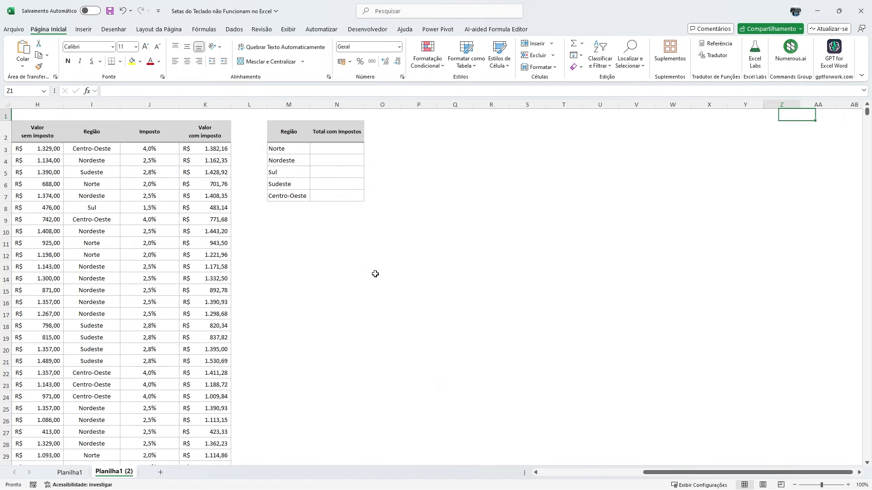
Test arrow-key navigation back along row 1 to the sheet's first columns, and select the Vendedor header in E2
{"action": "key", "text": "Left"}
{"action": "key", "text": "Left"}
{"action": "key", "text": "Left"}
{"action": "key", "text": "Left"}
{"action": "key", "text": "Left"}
{"action": "key", "text": "Left"}
{"action": "key", "text": "Left"}
{"action": "key", "text": "Left"}
{"action": "key", "text": "Left"}
{"action": "key", "text": "Left"}
{"action": "key", "text": "Left"}
{"action": "key", "text": "Left"}
{"action": "key", "text": "Left"}
{"action": "key", "text": "Left"}
{"action": "key", "text": "Left"}
{"action": "key", "text": "Left"}
{"action": "key", "text": "Left"}
{"action": "key", "text": "Left"}
{"action": "key", "text": "Left"}
{"action": "key", "text": "Left"}
{"action": "key", "text": "Left"}
{"action": "key", "text": "Left"}
{"action": "key", "text": "Left"}
{"action": "key", "text": "Left"}
{"action": "key", "text": "Left"}
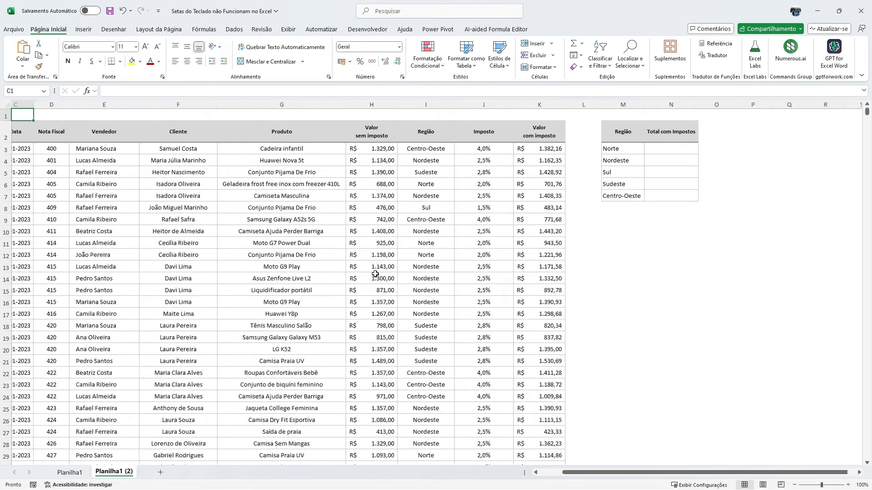
{"action": "left_click", "coordinate": [167, 135]}
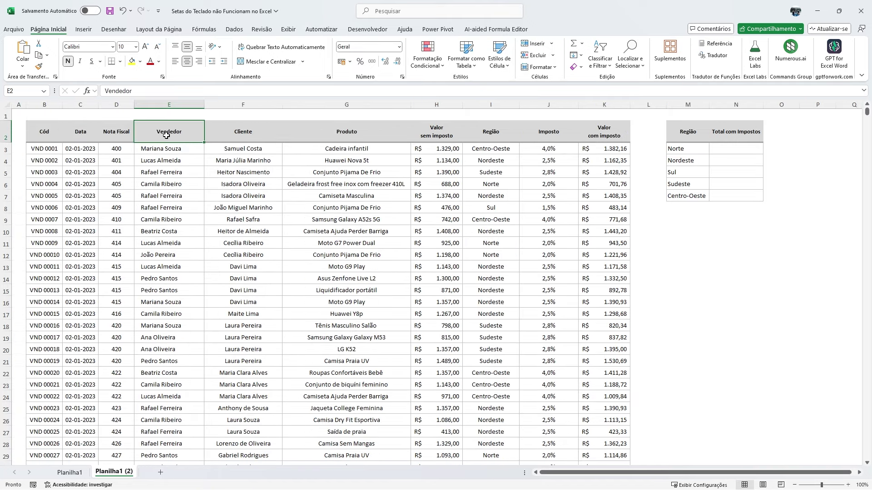